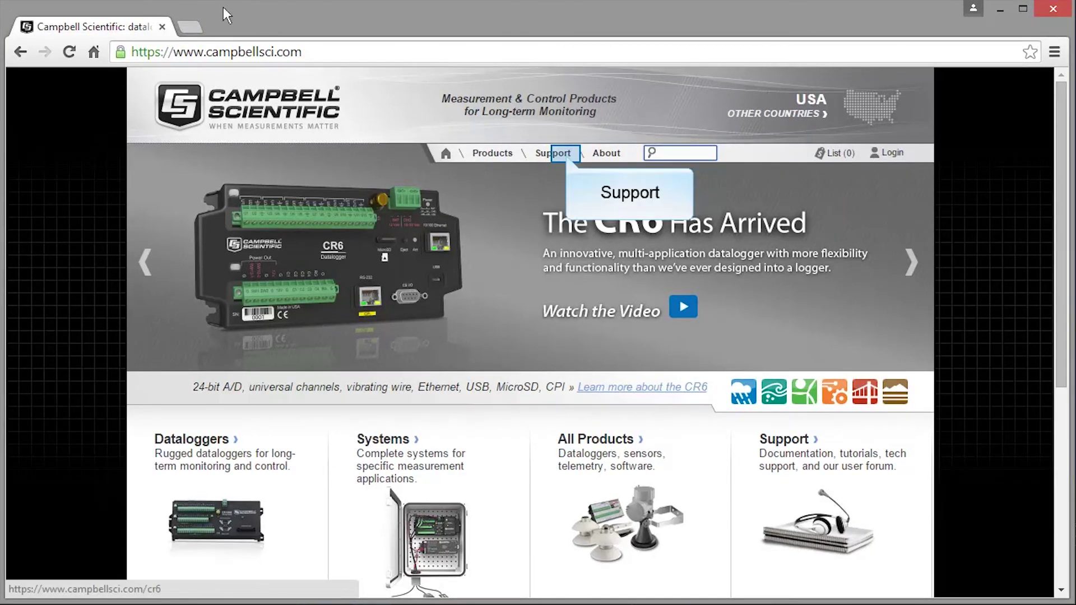
Add CR6 OS 1.0 from the Datalogger Operating Systems category to Your Downloads.
left_click(565, 156)
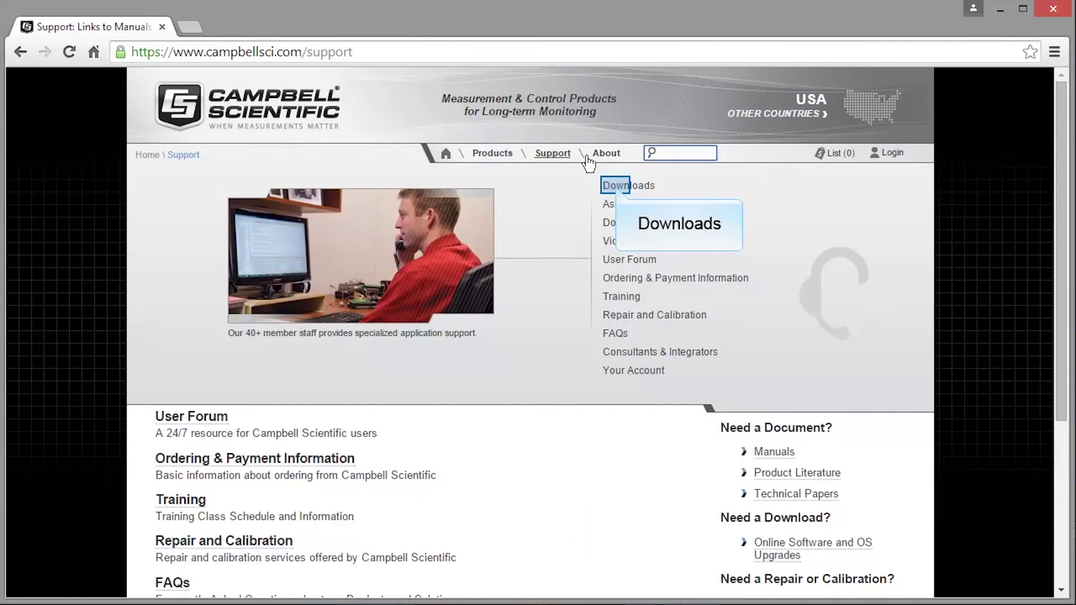
left_click(617, 187)
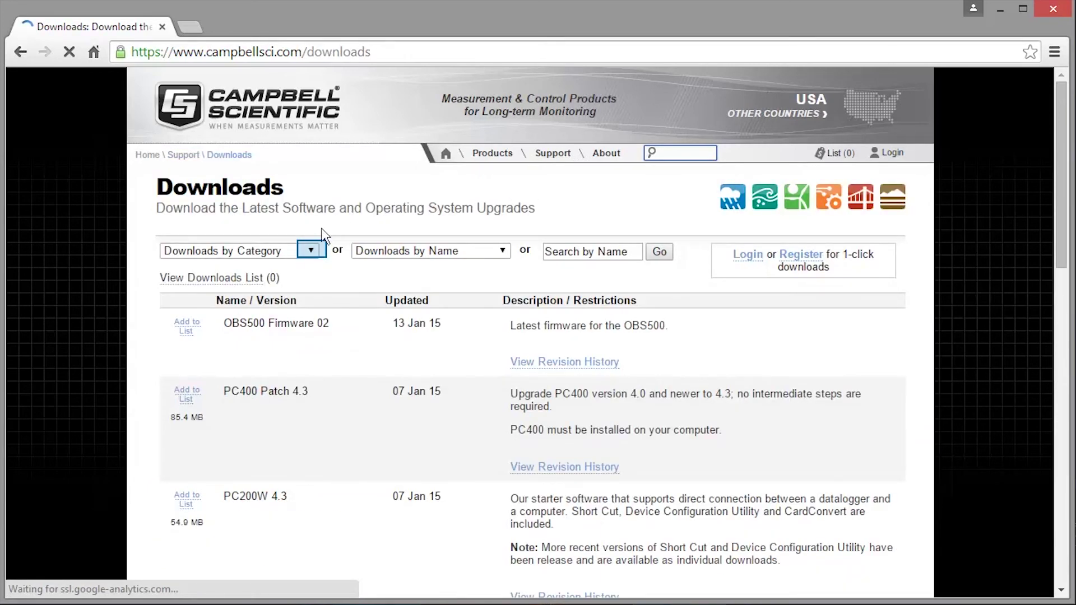
left_click(311, 252)
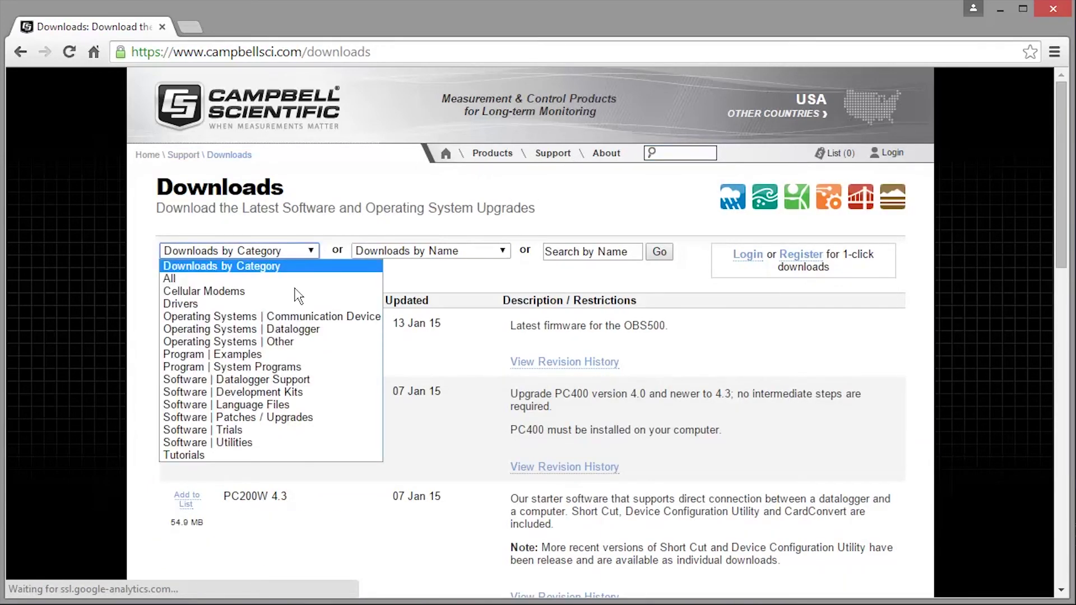
left_click(296, 331)
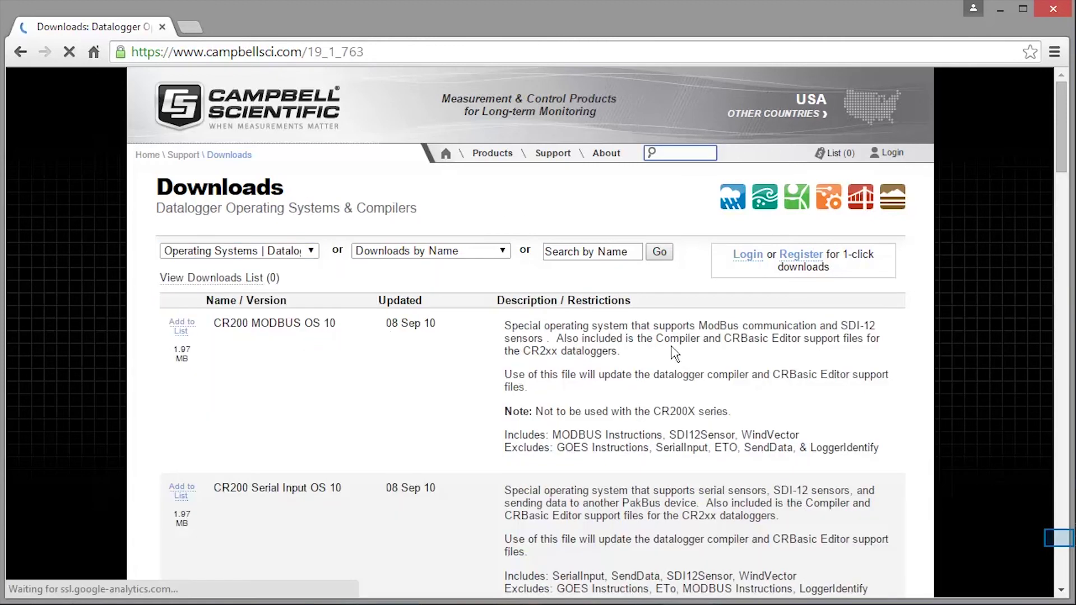
left_click(1060, 541)
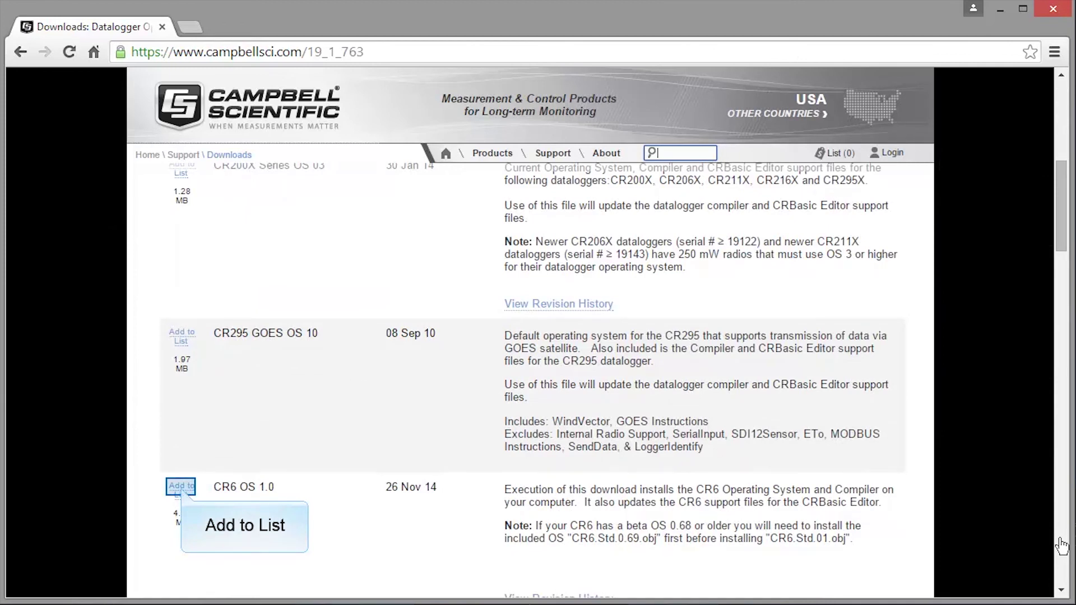
left_click(182, 487)
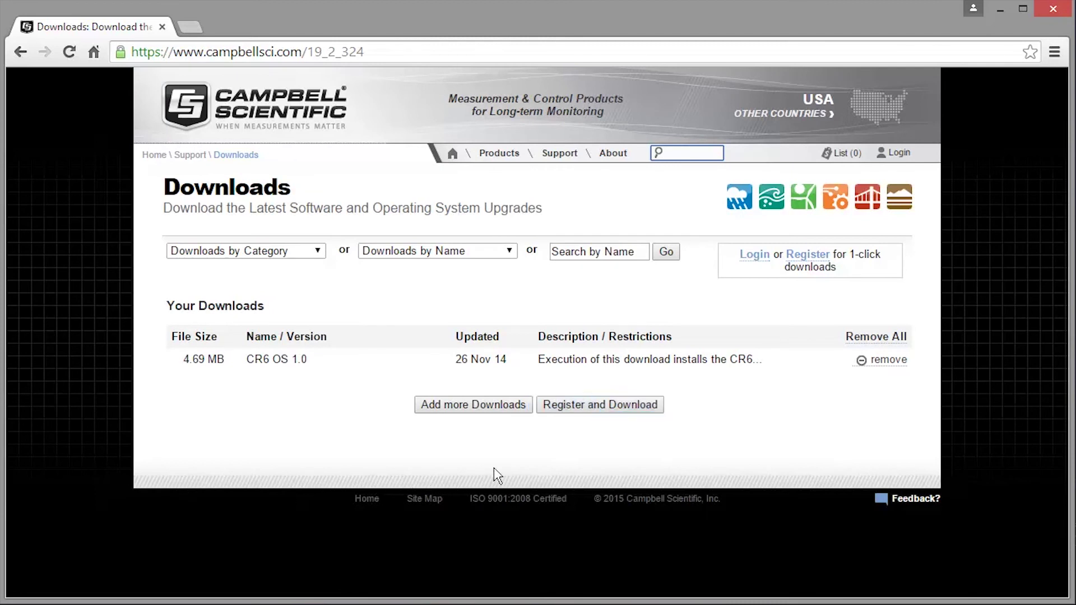
Submit the download registration form and open the 'Requested Campbell Scientific Downloads' email in Outlook.
left_click(604, 407)
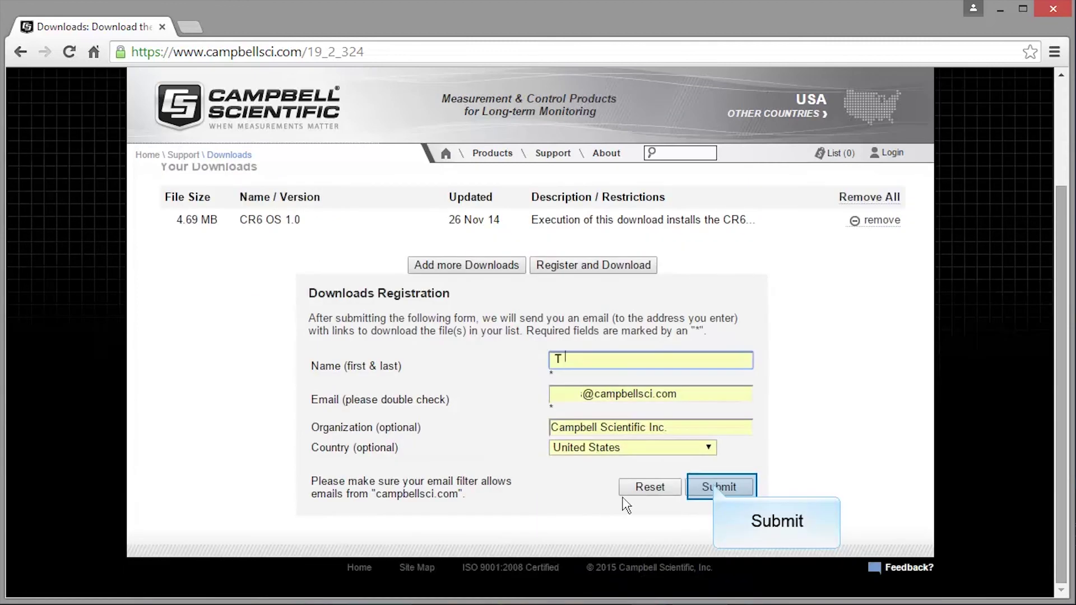
type("utor")
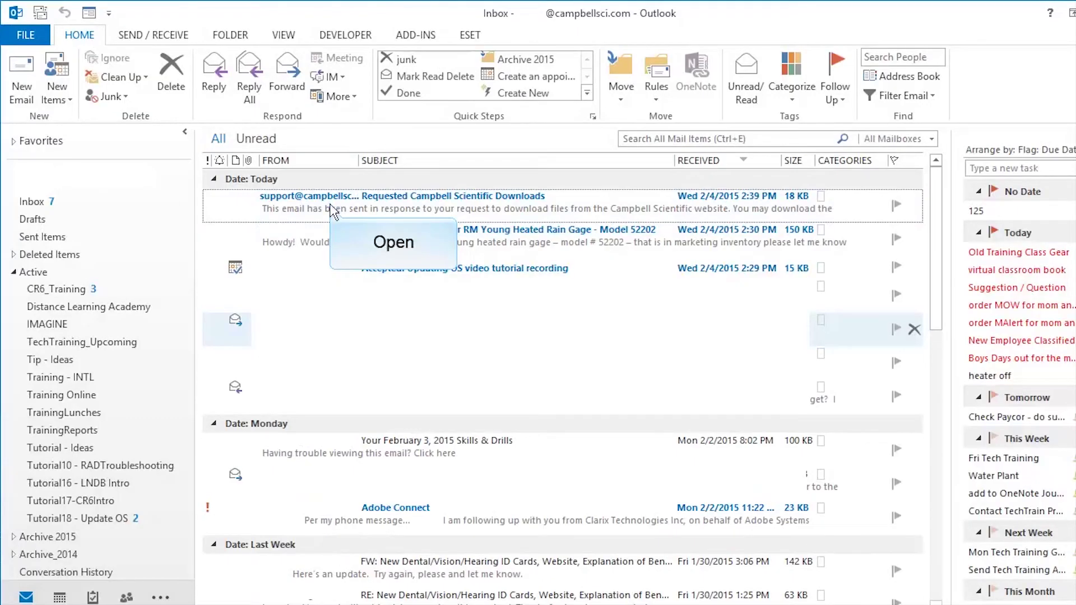
double_click(332, 205)
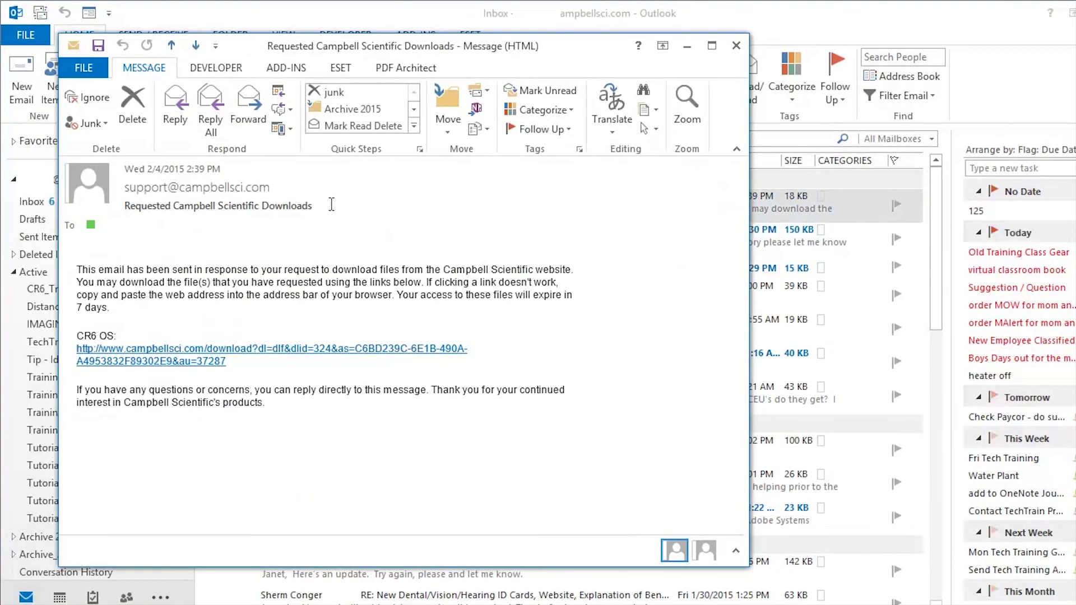
Download CR6_Firmware_1.0.exe from the email's CR6 OS link and run the installer.
left_click(306, 348)
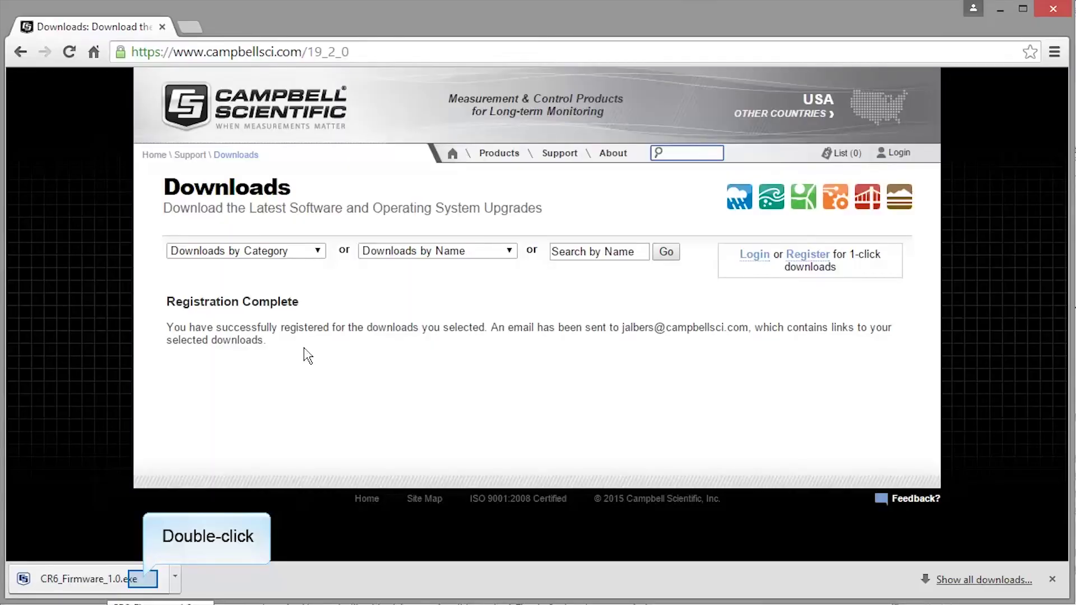
double_click(143, 579)
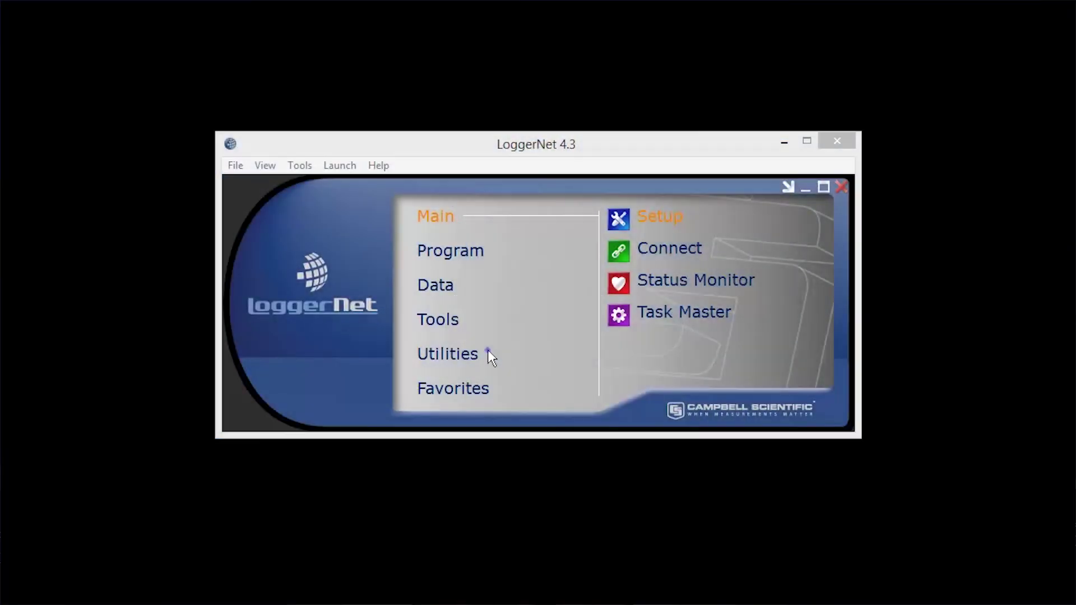
Launch Device Configuration Utility from LoggerNet's utilities and expand the Datalogger model list.
left_click(488, 351)
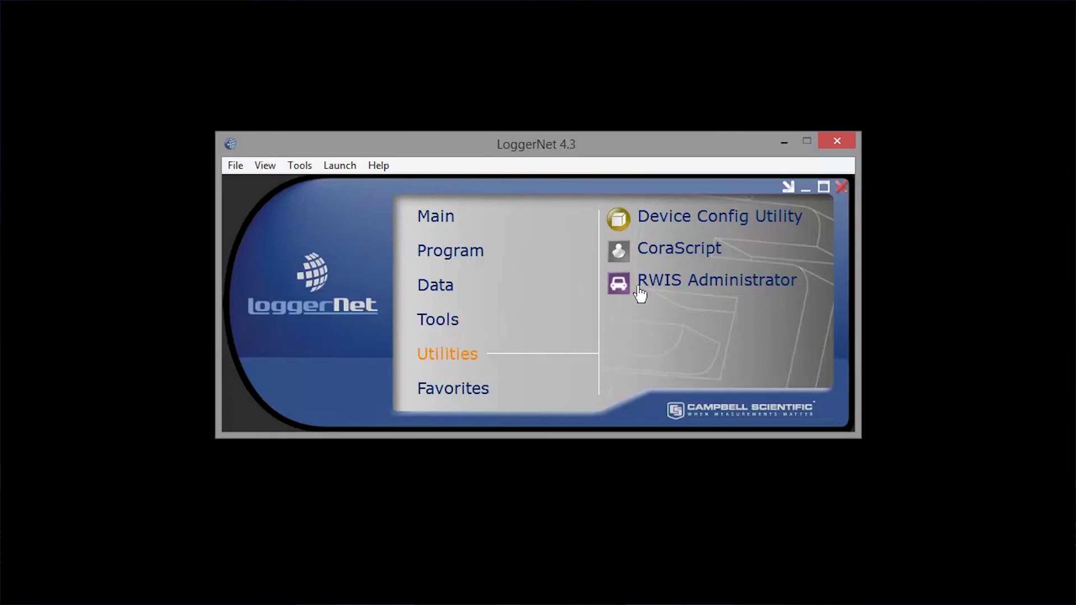
left_click(655, 223)
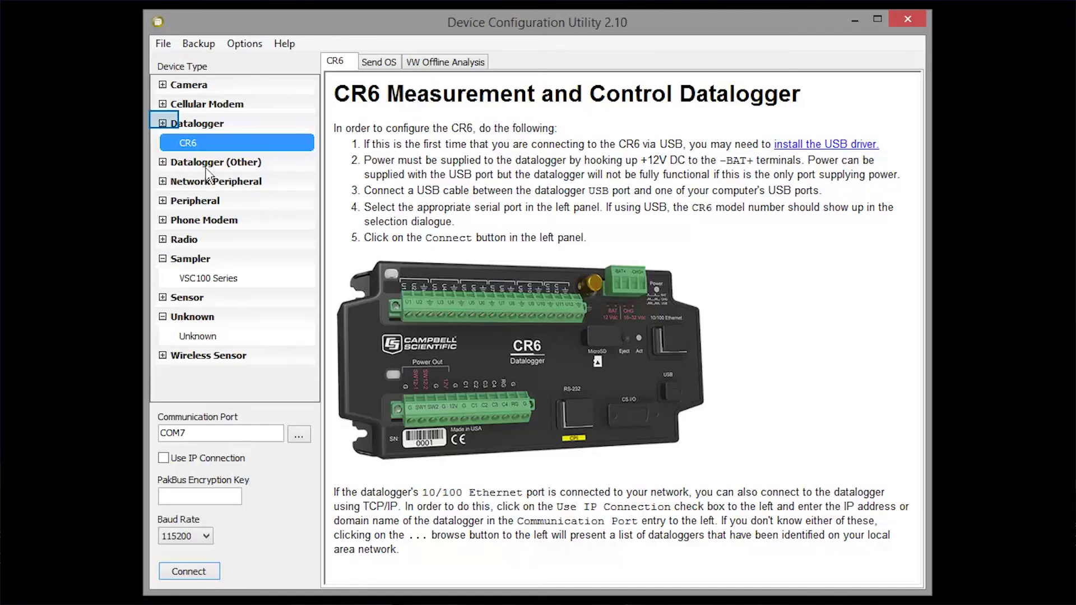
left_click(164, 121)
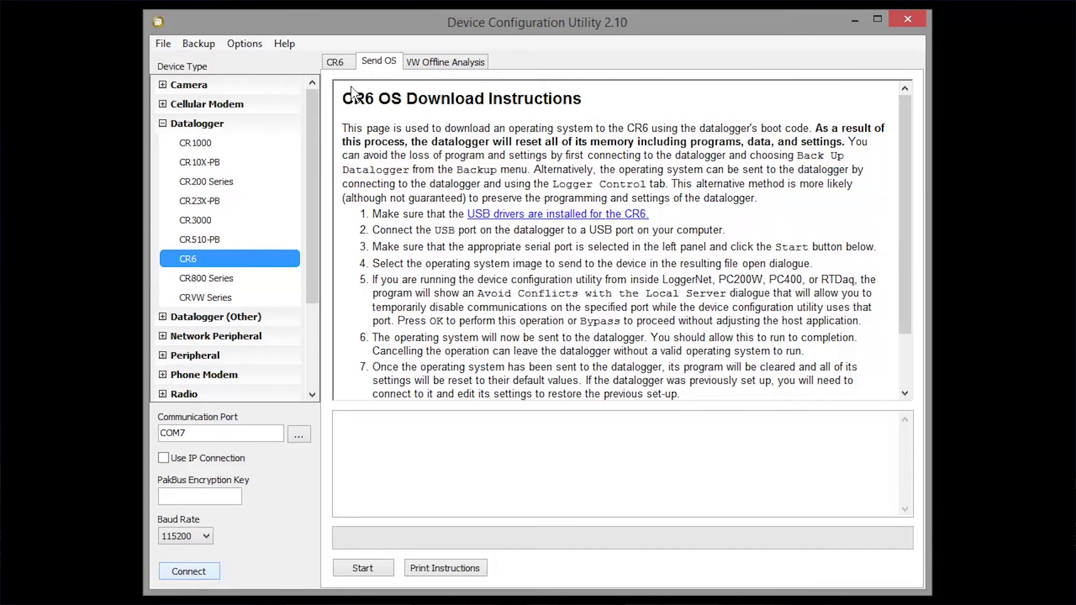
Connect to the CR6 on COM7, accepting the local server conflict warning.
left_click(298, 435)
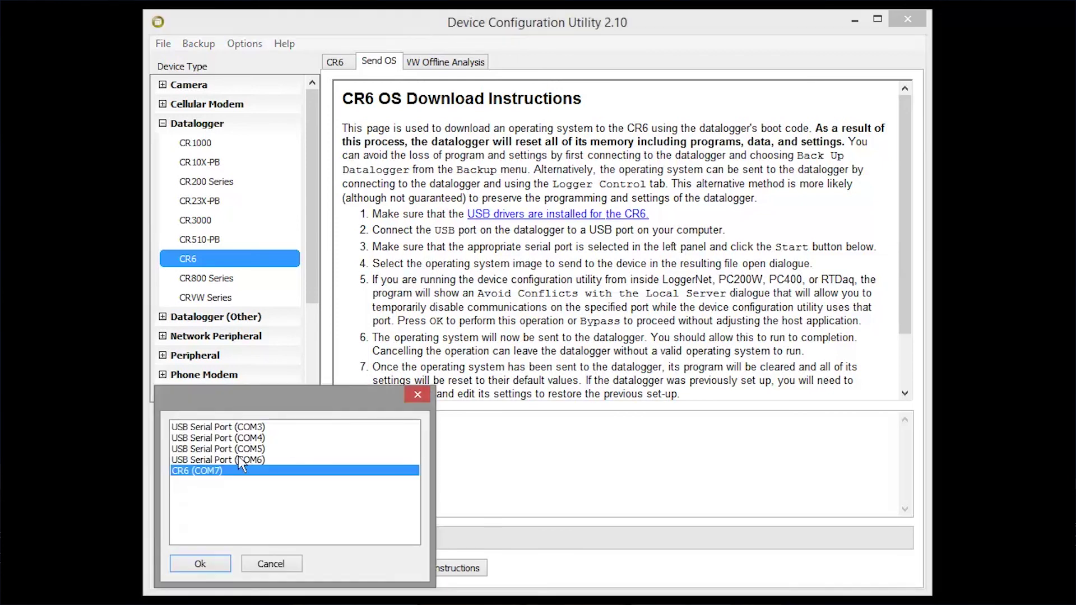
left_click(213, 564)
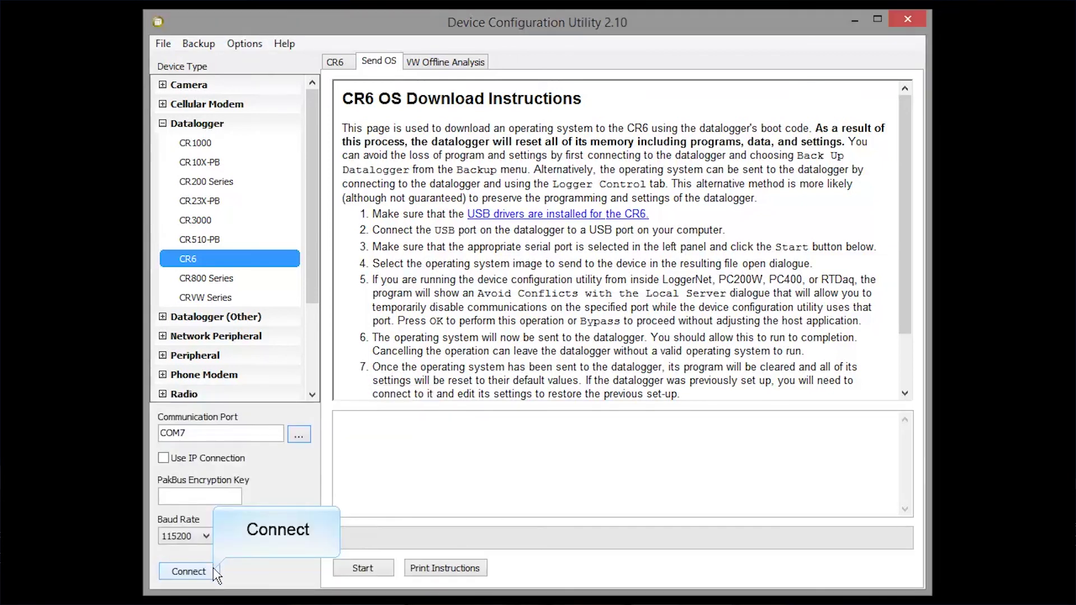
left_click(212, 568)
left_click(420, 459)
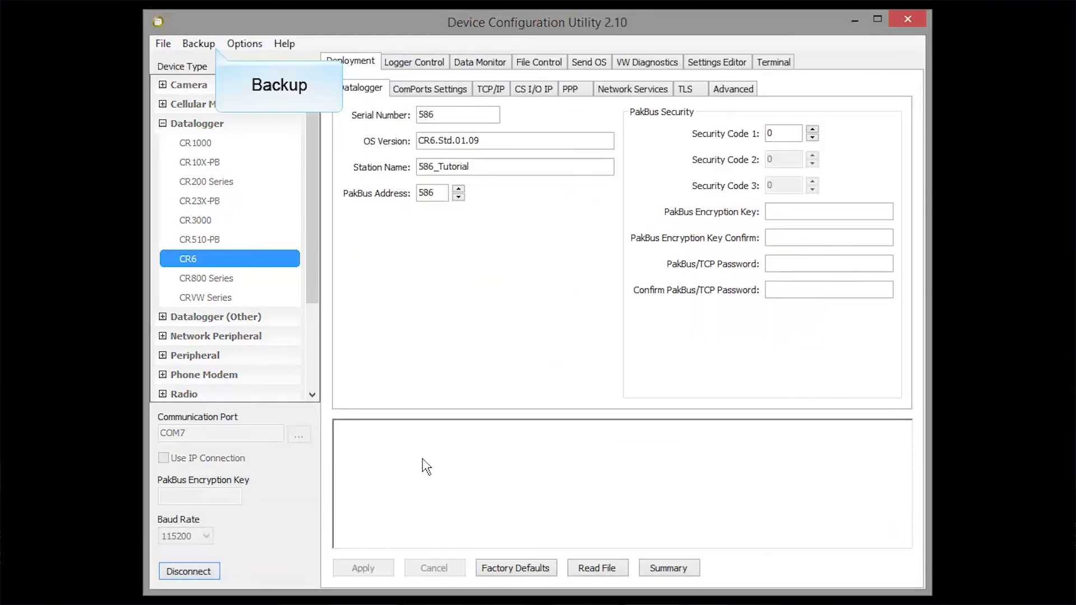
Back up the CR6 settings and all CPU files to a dated ZIP in C:\Campbellsci\DevConfig.
left_click(216, 51)
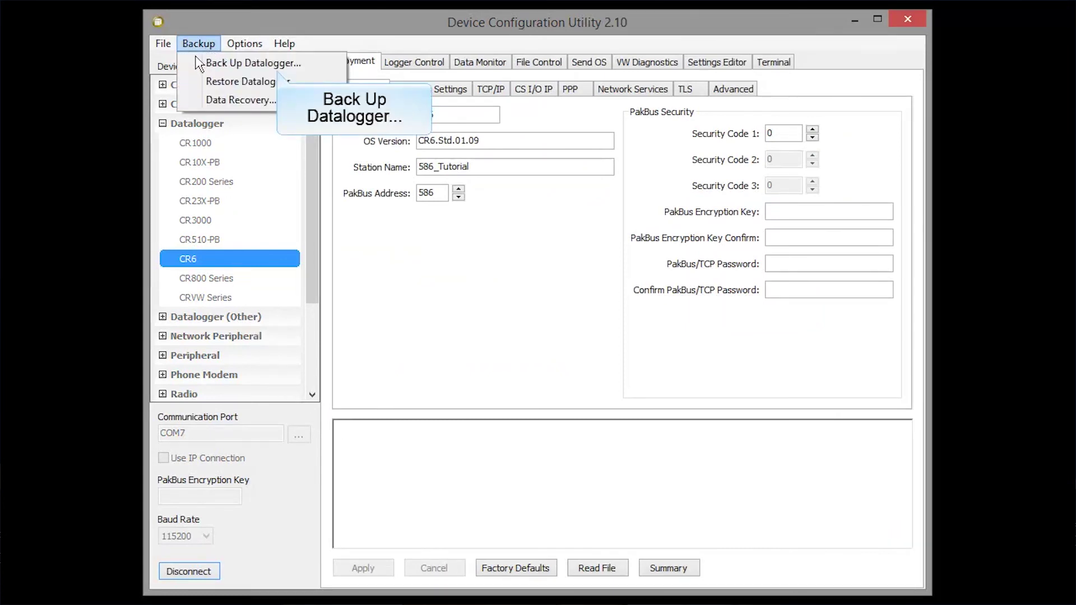
left_click(200, 63)
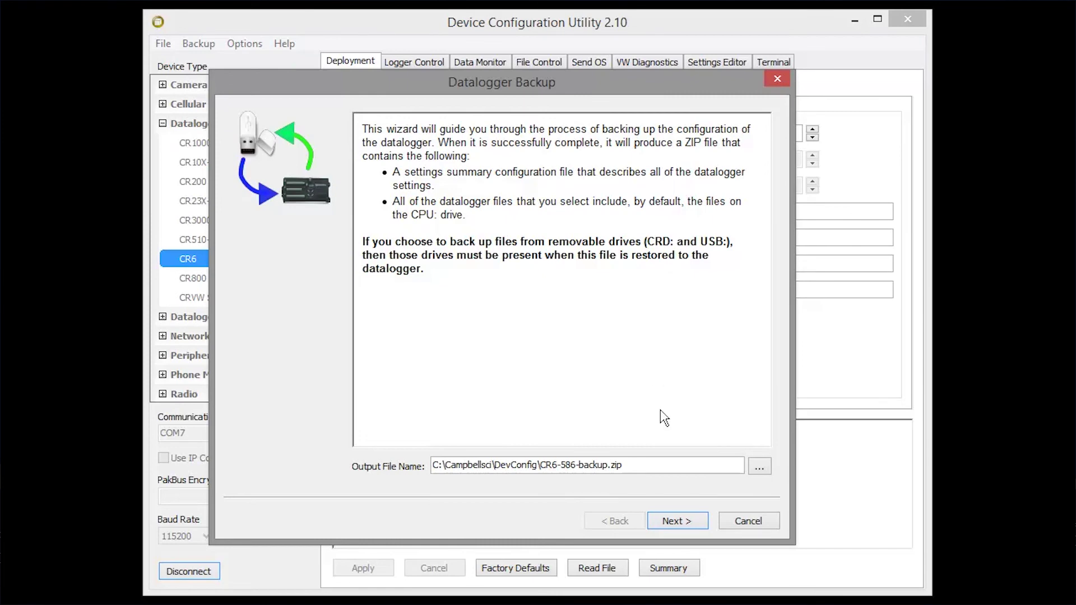
left_click(676, 520)
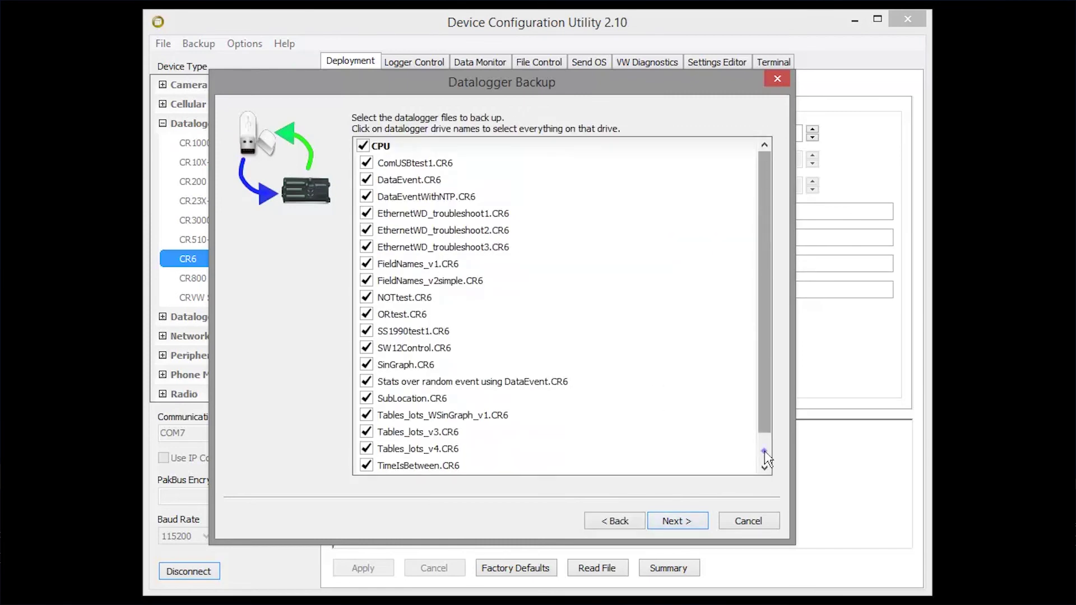
scroll(764, 451, "down", 2)
left_click(695, 522)
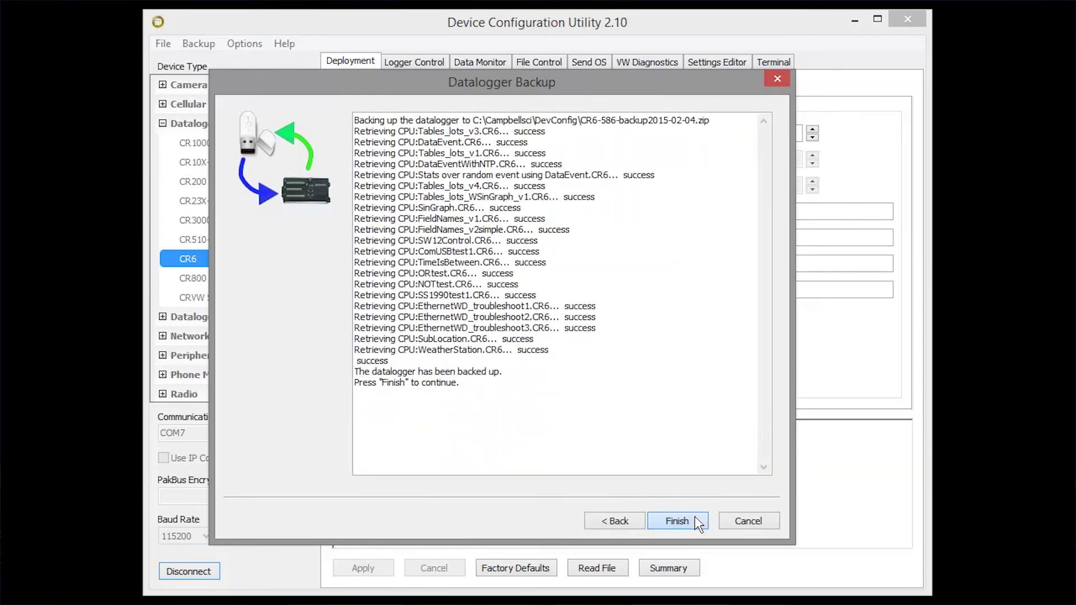
left_click(694, 516)
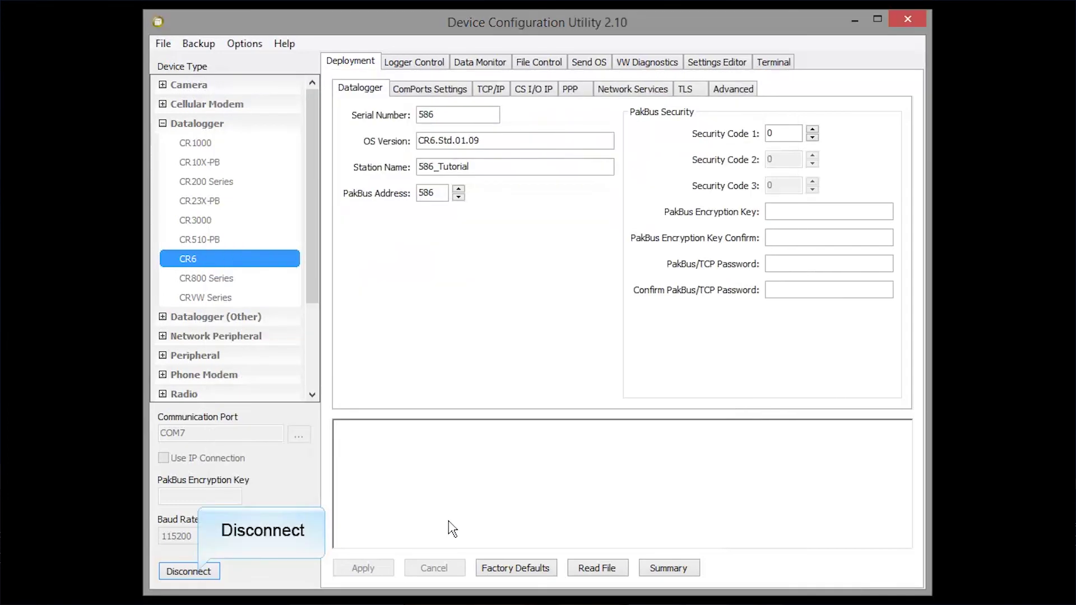
Disconnect from the CR6 and start sending the CR6.Std.01.obj OS file, accepting the conflict check.
left_click(198, 571)
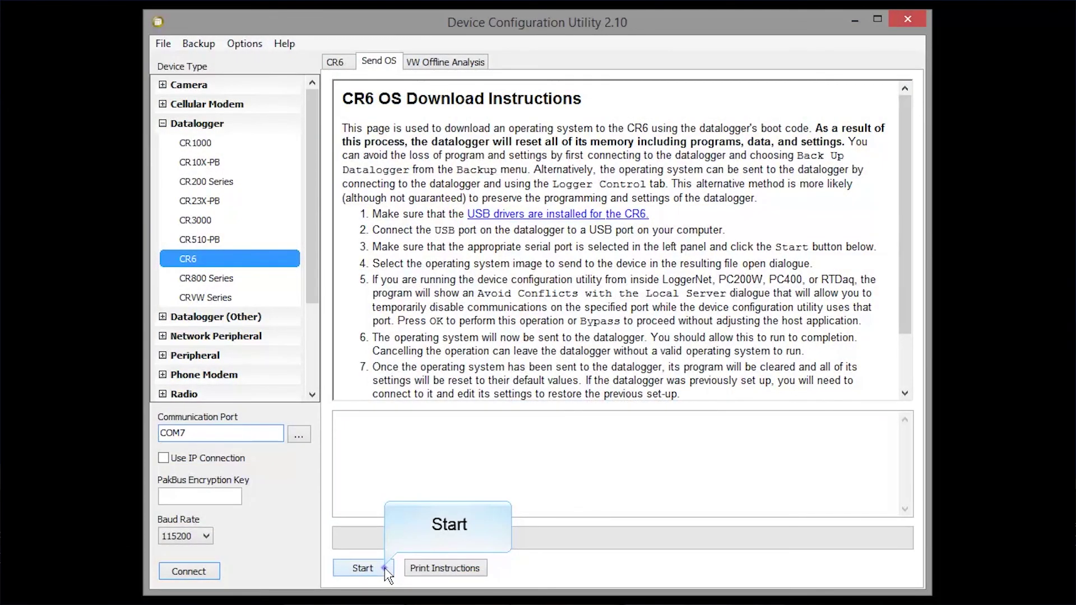
left_click(386, 568)
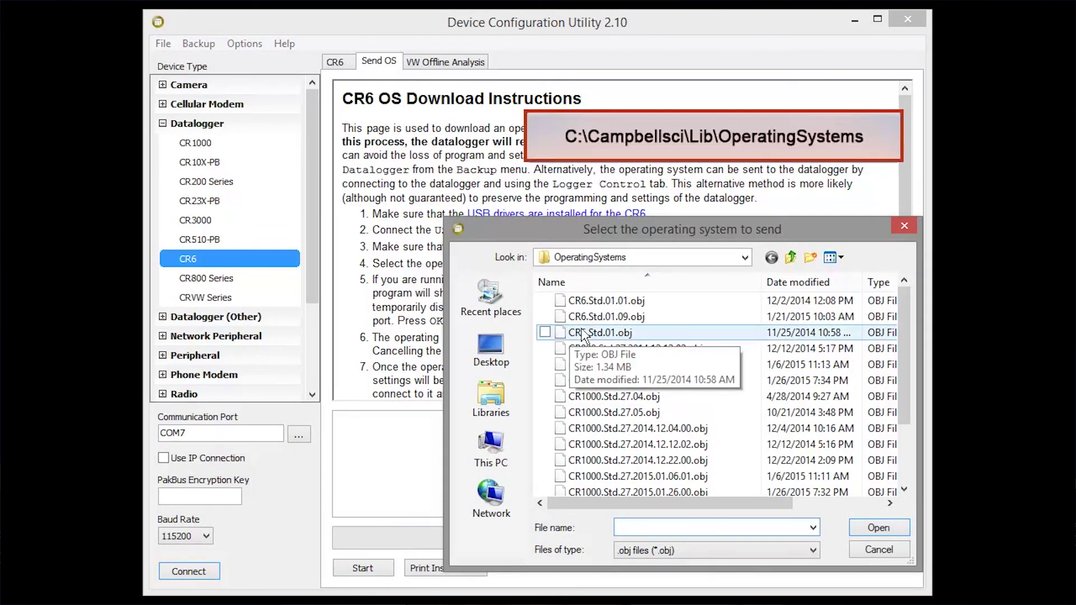
left_click(661, 337)
left_click(868, 529)
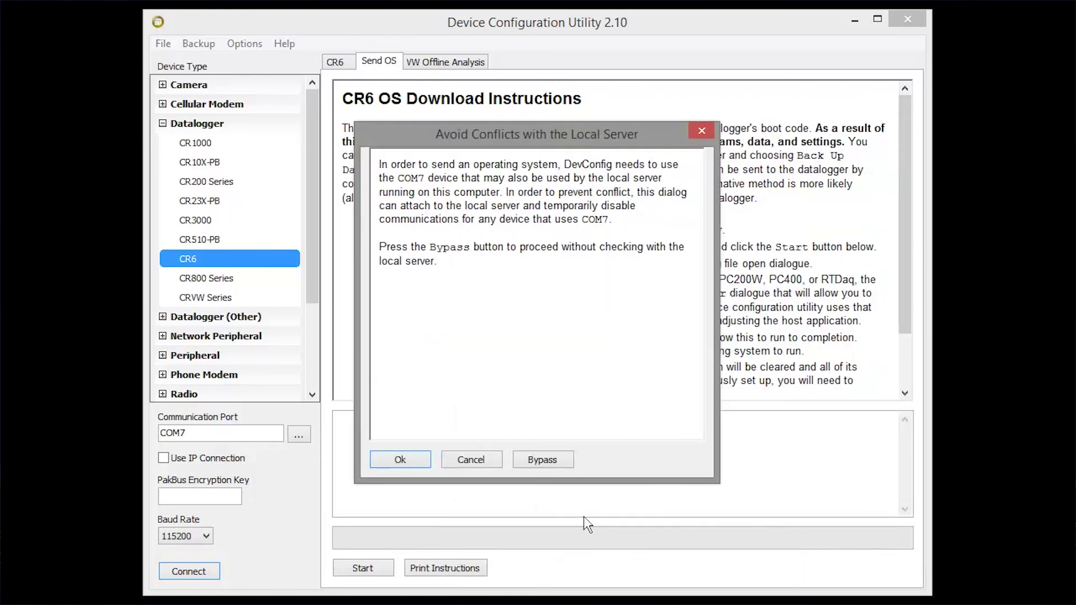
left_click(421, 461)
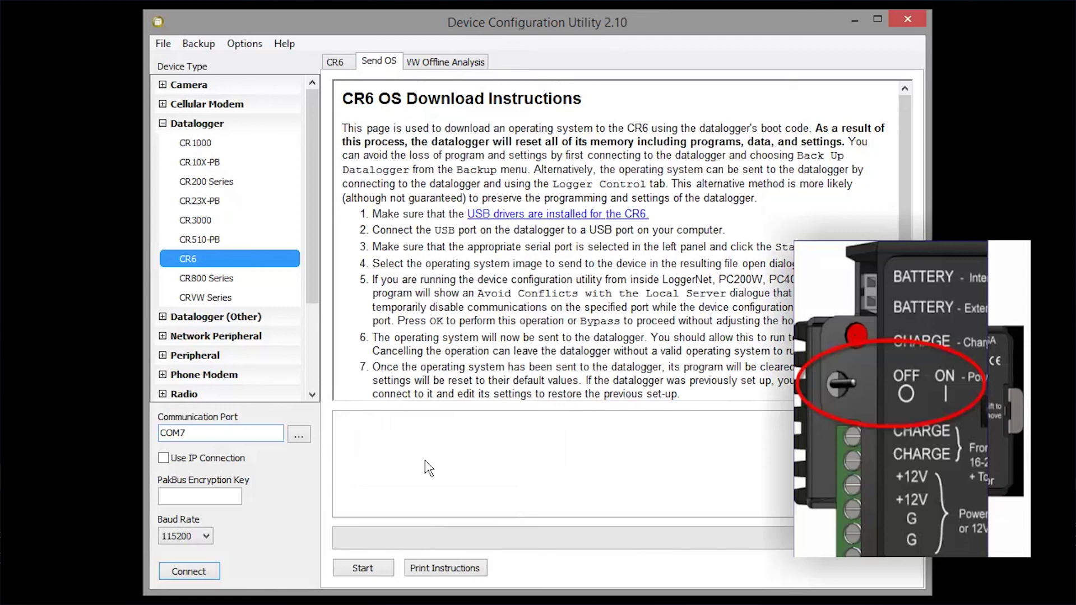
Let the OS transfer finish and acknowledge the OS Send Complete notice.
scroll(908, 375, "down", 2)
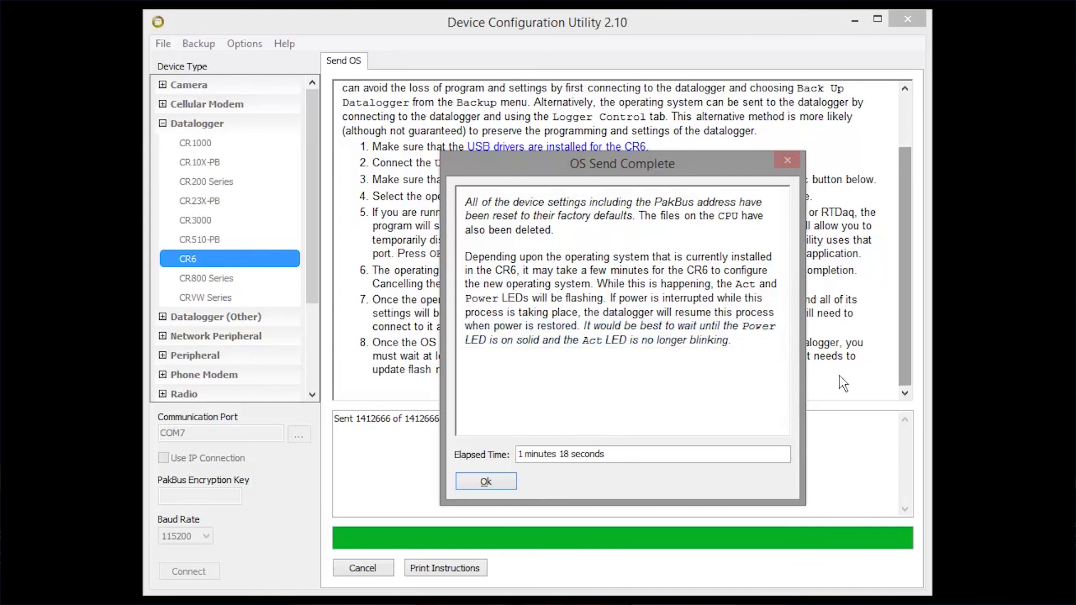
left_click(503, 481)
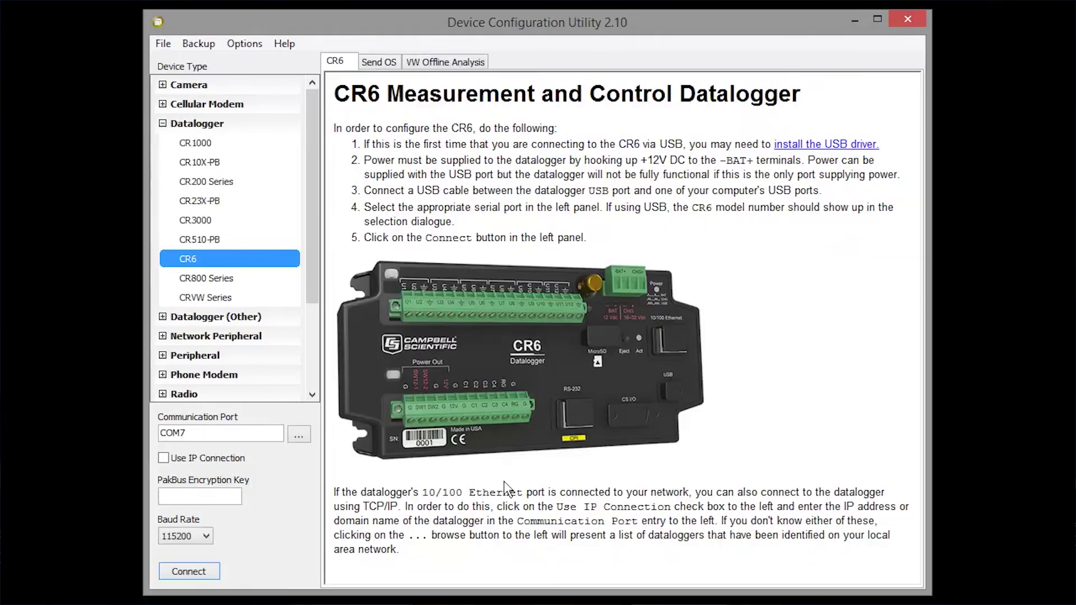
Reconnect, restore the CR6 from the dated backup ZIP, then reconnect to confirm OS CR6.Std.01.
left_click(209, 570)
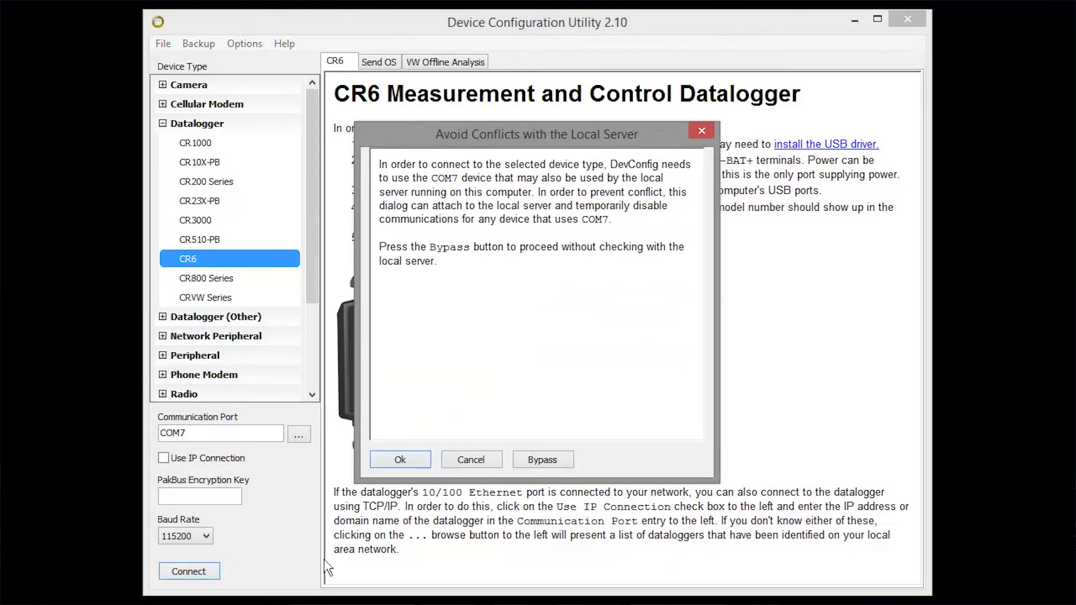
left_click(429, 461)
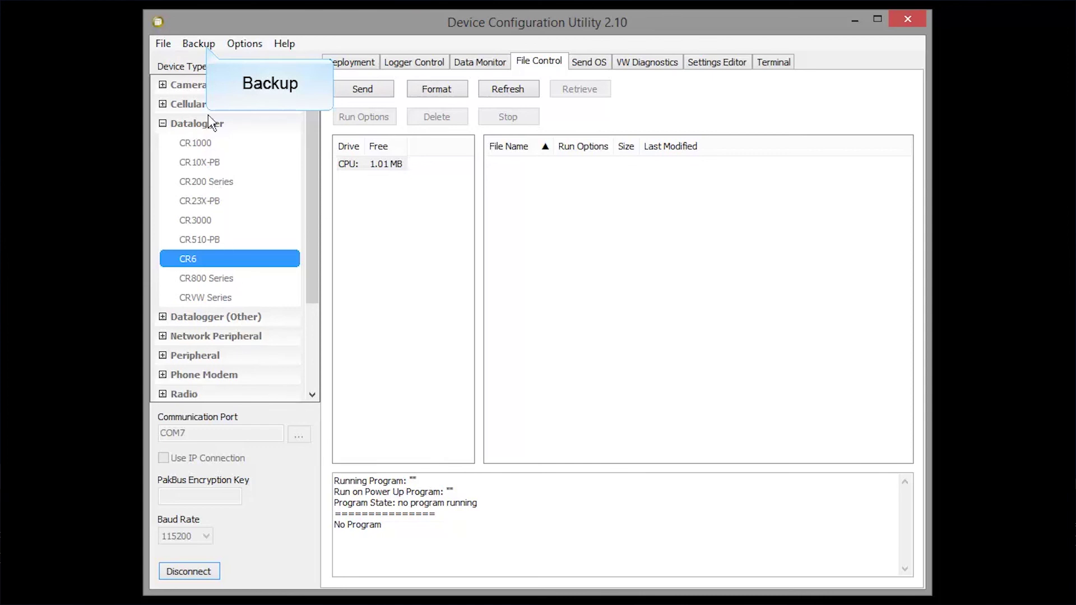
left_click(206, 45)
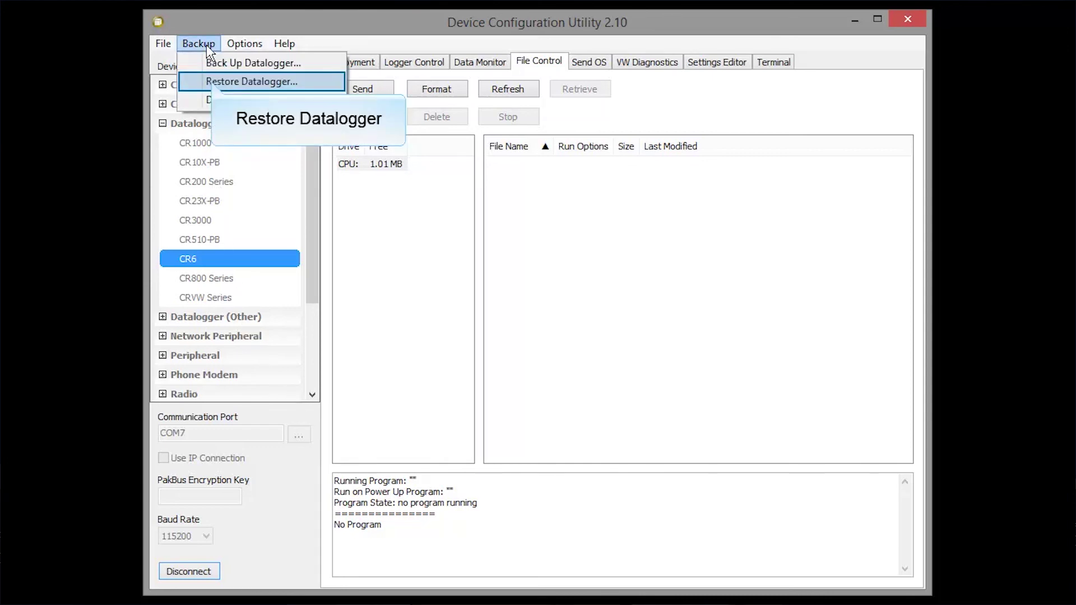
left_click(212, 82)
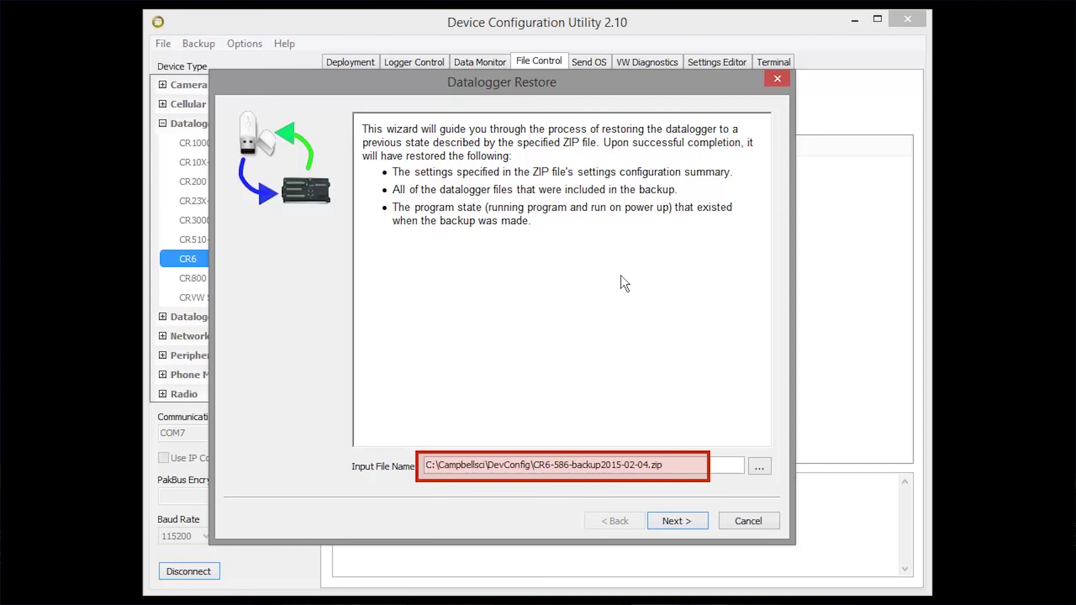
left_click(676, 519)
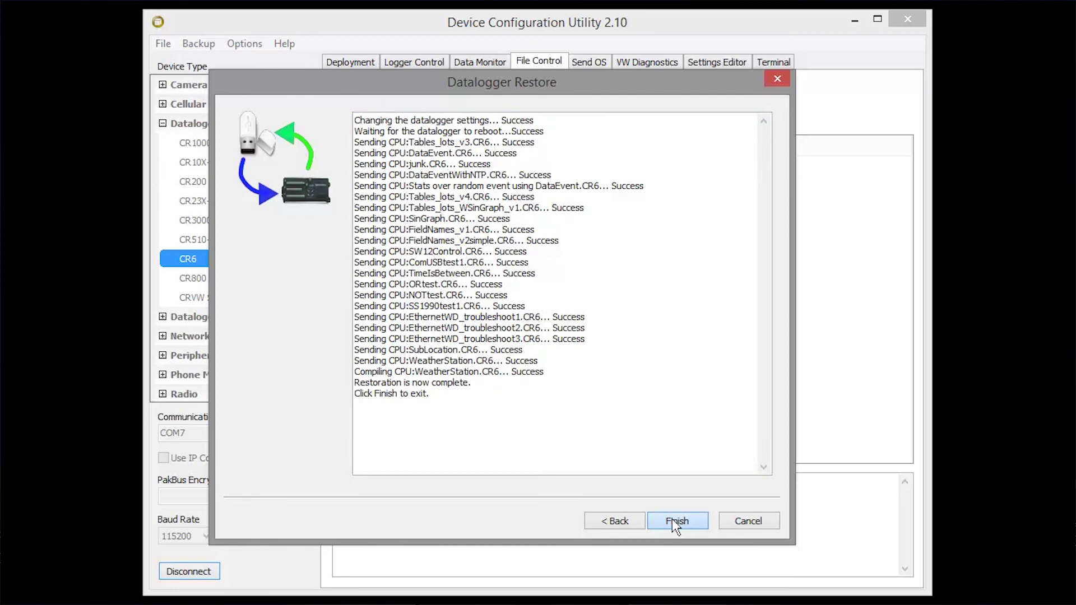
left_click(671, 519)
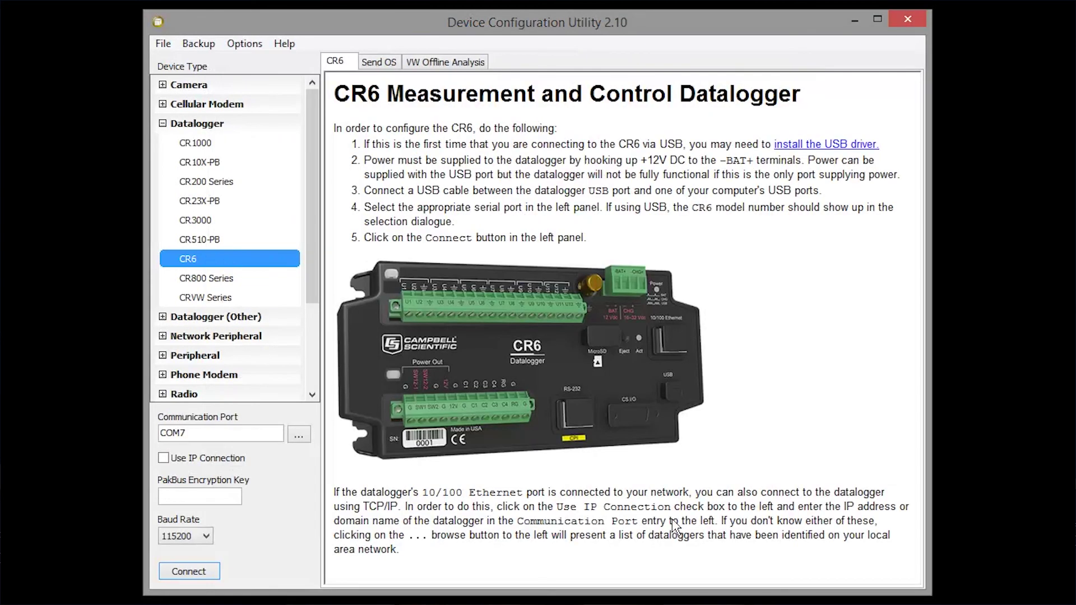
left_click(207, 570)
left_click(425, 458)
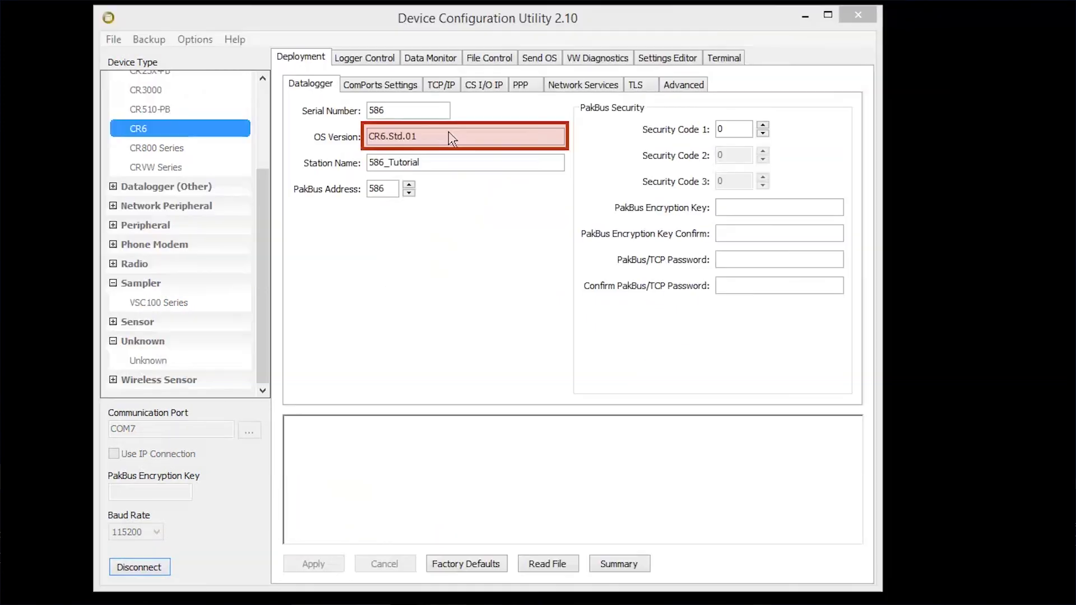